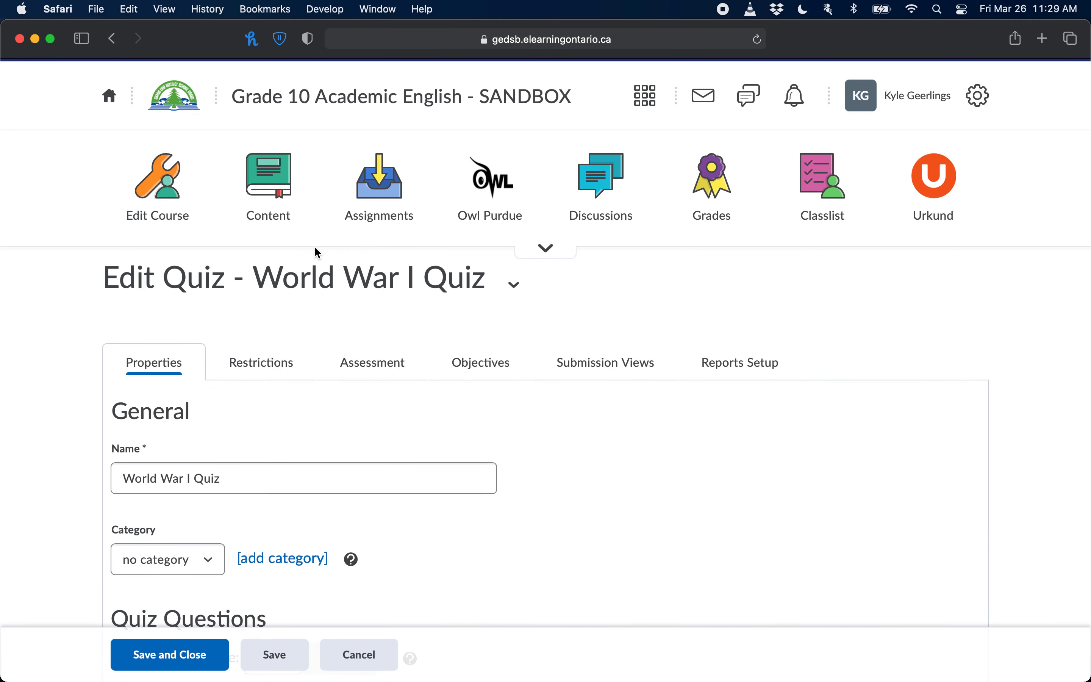
Open the World War I Quiz's restrictions settings at the Release Conditions section.
{"action": "left_click", "coordinate": [274, 369]}
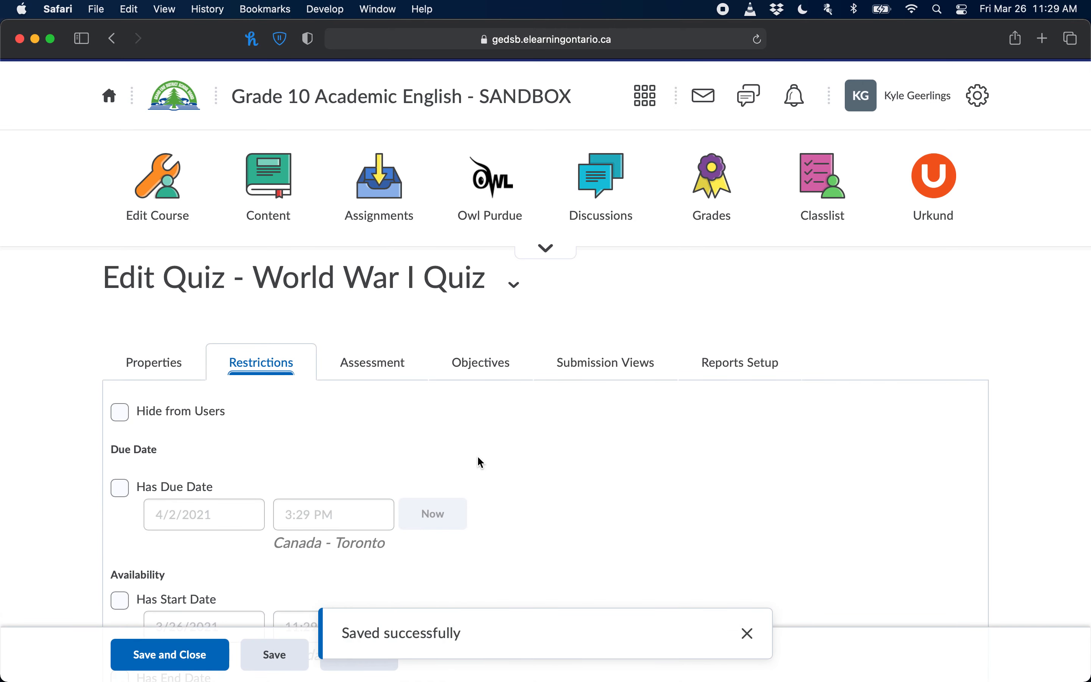
{"action": "scroll", "coordinate": [478, 456], "scroll_direction": "down", "scroll_amount": 7}
{"action": "scroll", "coordinate": [478, 458], "scroll_direction": "down", "scroll_amount": 4}
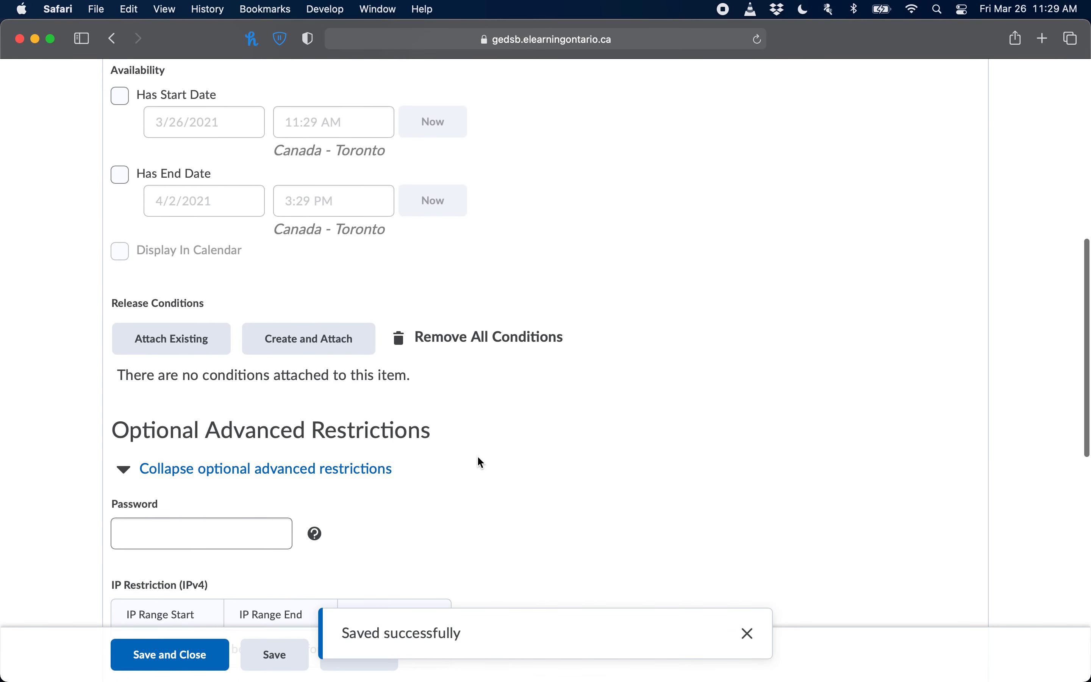
{"action": "left_click_drag", "start_coordinate": [215, 307], "coordinate": [132, 306]}
{"action": "left_click", "coordinate": [131, 306]}
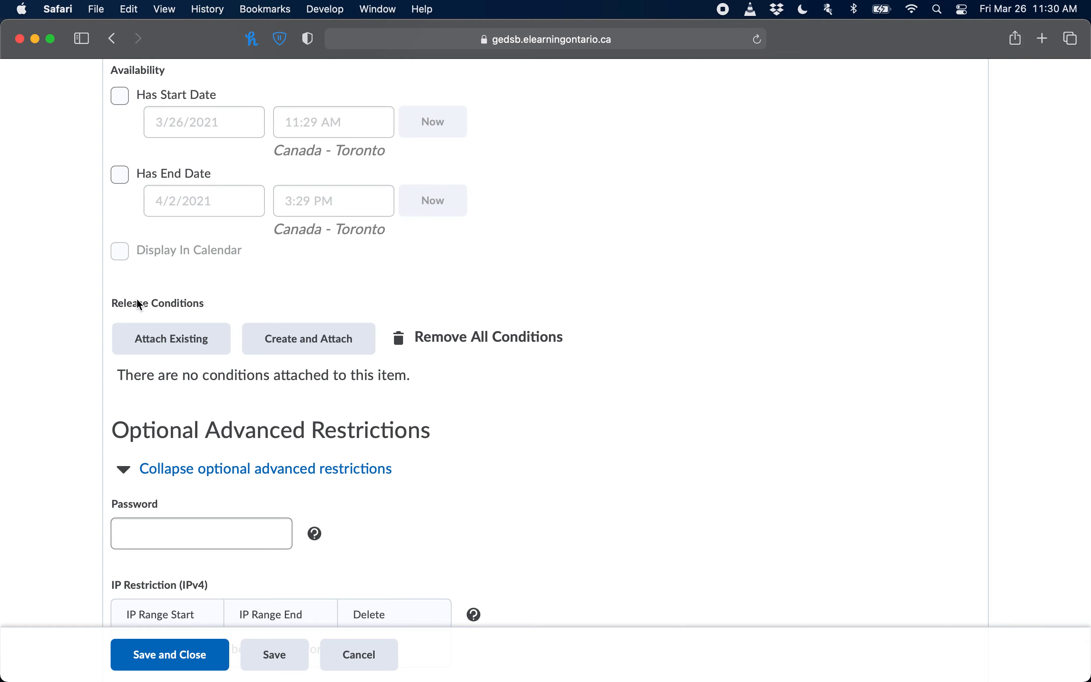
Create and attach a Group Enrolment release condition for Group 1 of IEP - Reduced Content.
{"action": "left_click", "coordinate": [319, 346]}
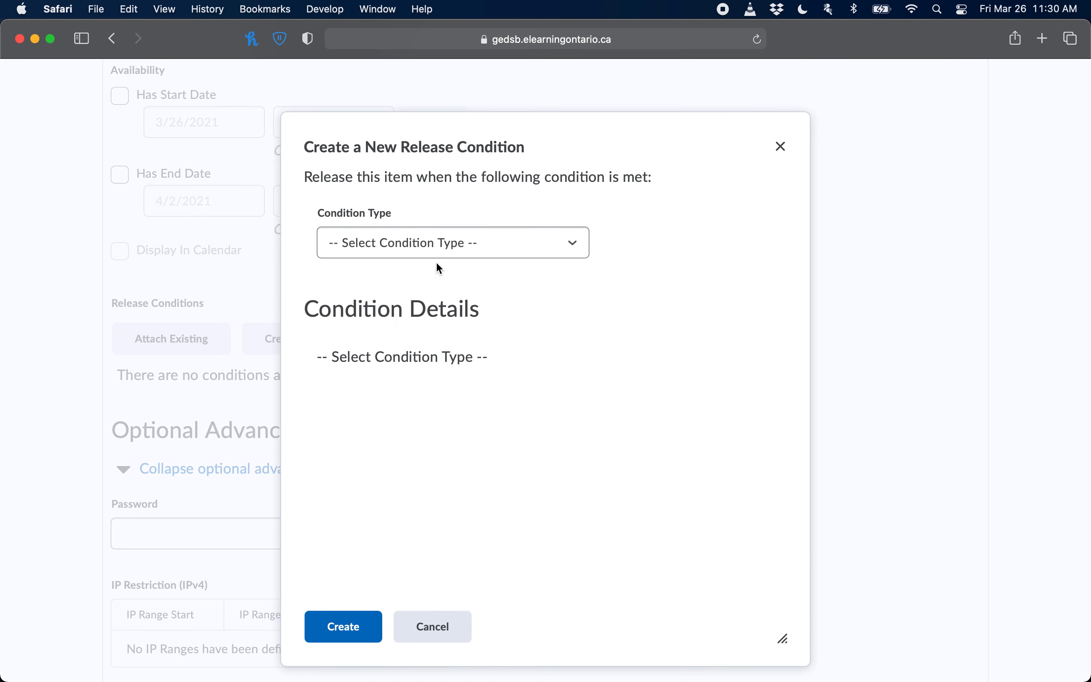
{"action": "left_click", "coordinate": [436, 242]}
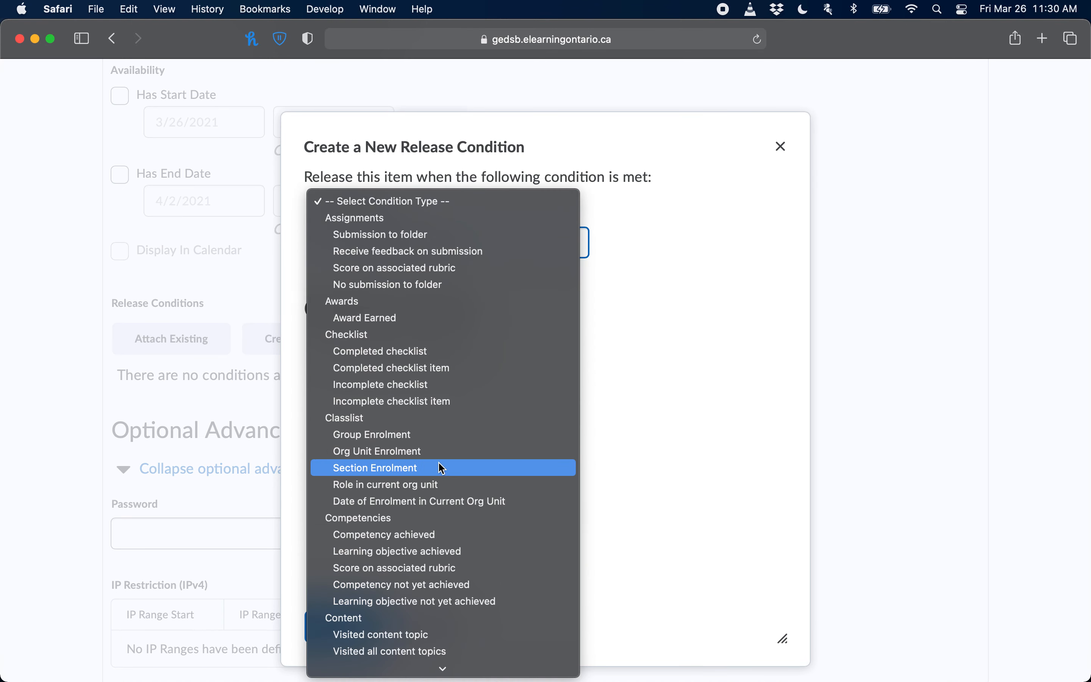
{"action": "left_click", "coordinate": [420, 435]}
{"action": "left_click", "coordinate": [382, 391]}
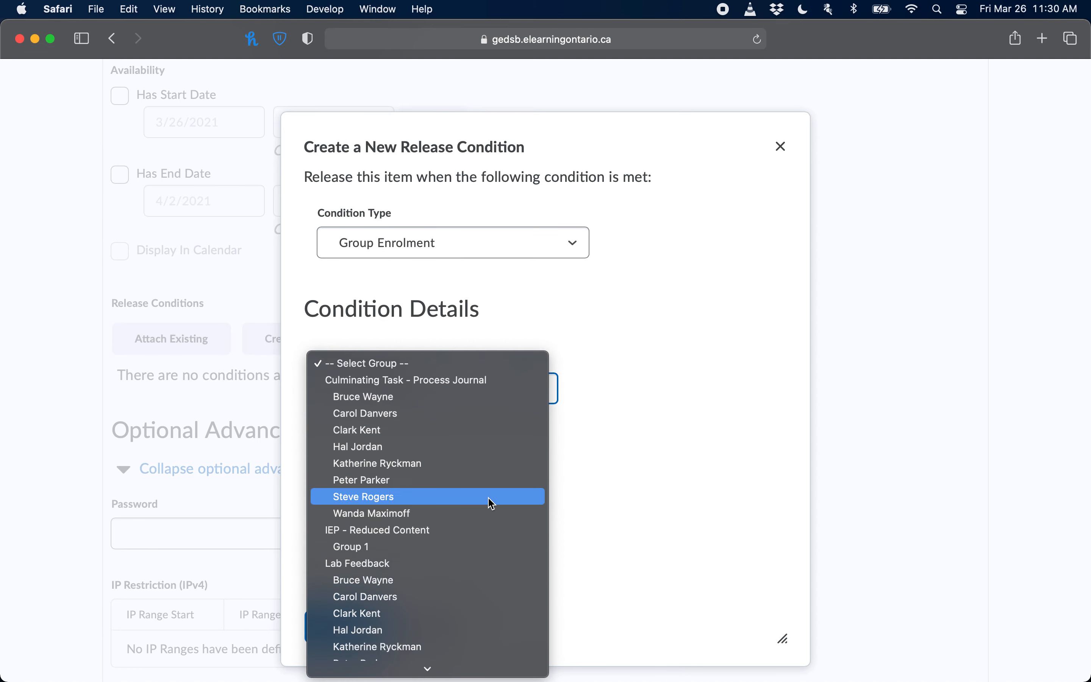
{"action": "scroll", "coordinate": [486, 502], "scroll_direction": "down", "scroll_amount": 3}
{"action": "left_click", "coordinate": [409, 370]}
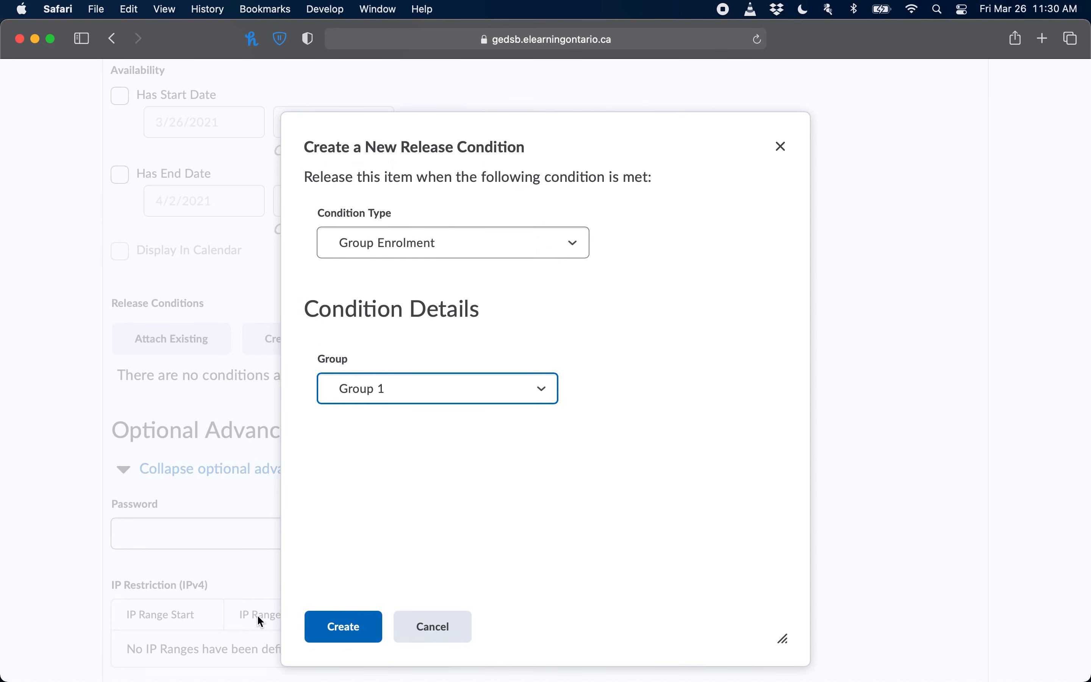
{"action": "left_click", "coordinate": [344, 628]}
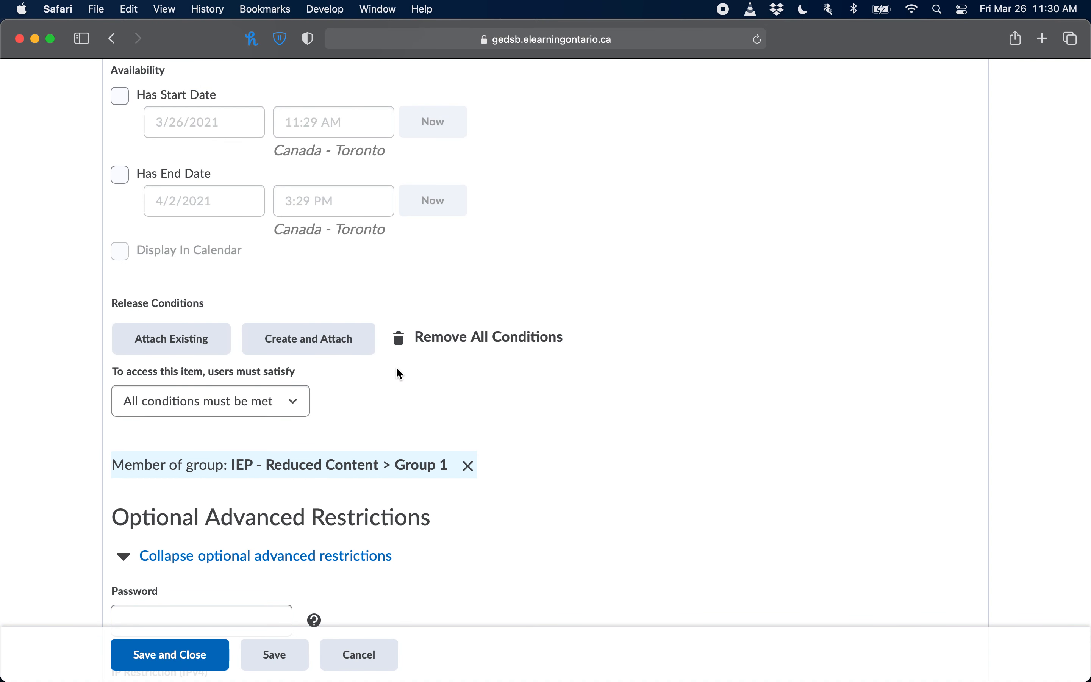
Remove all release conditions from the quiz.
{"action": "scroll", "coordinate": [397, 369], "scroll_direction": "up", "scroll_amount": 1}
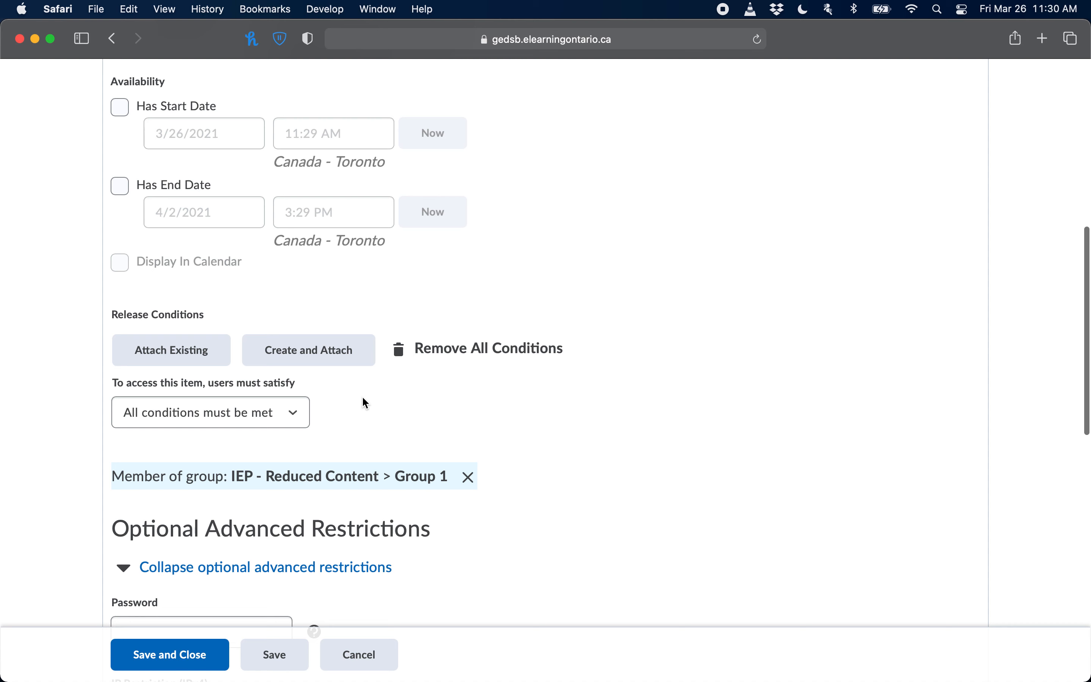
{"action": "left_click", "coordinate": [405, 351]}
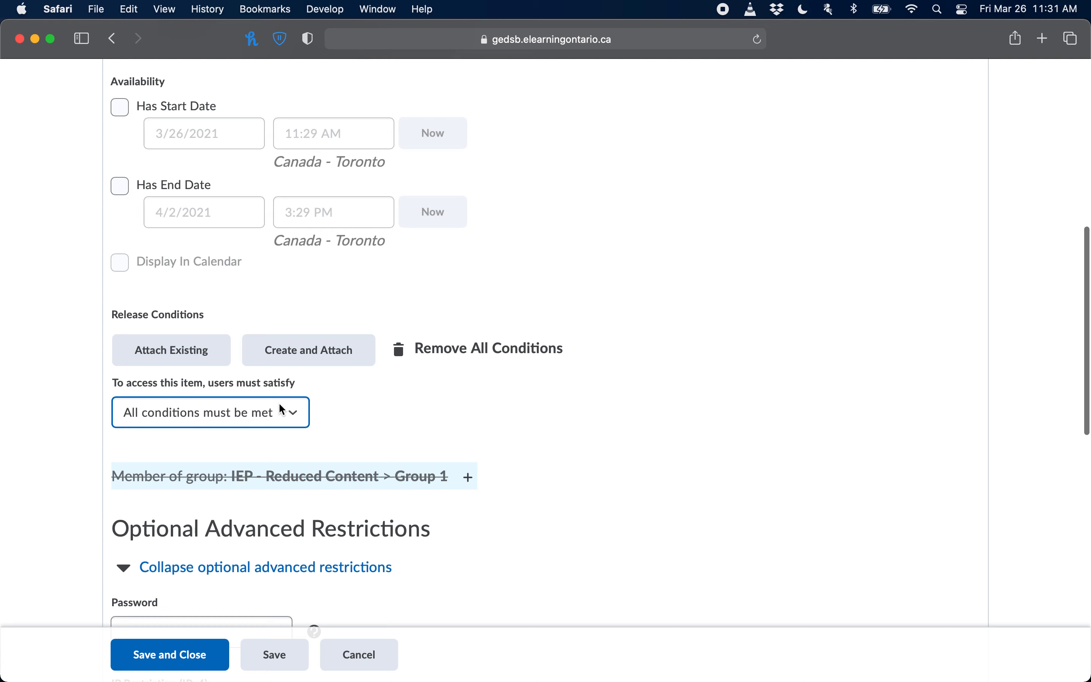
Start adding users to the quiz's special access, with the access type allowing selected users special access.
{"action": "scroll", "coordinate": [278, 404], "scroll_direction": "down", "scroll_amount": 10}
{"action": "scroll", "coordinate": [282, 409], "scroll_direction": "down", "scroll_amount": 8}
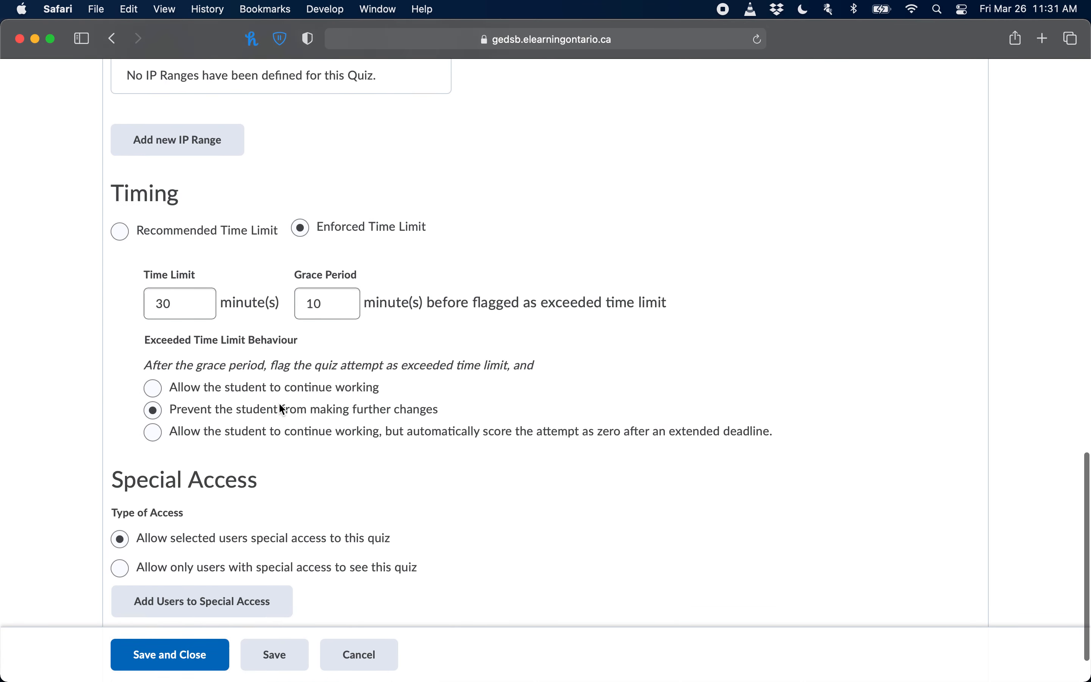
{"action": "left_click_drag", "start_coordinate": [116, 424], "coordinate": [333, 415]}
{"action": "left_click", "coordinate": [333, 415]}
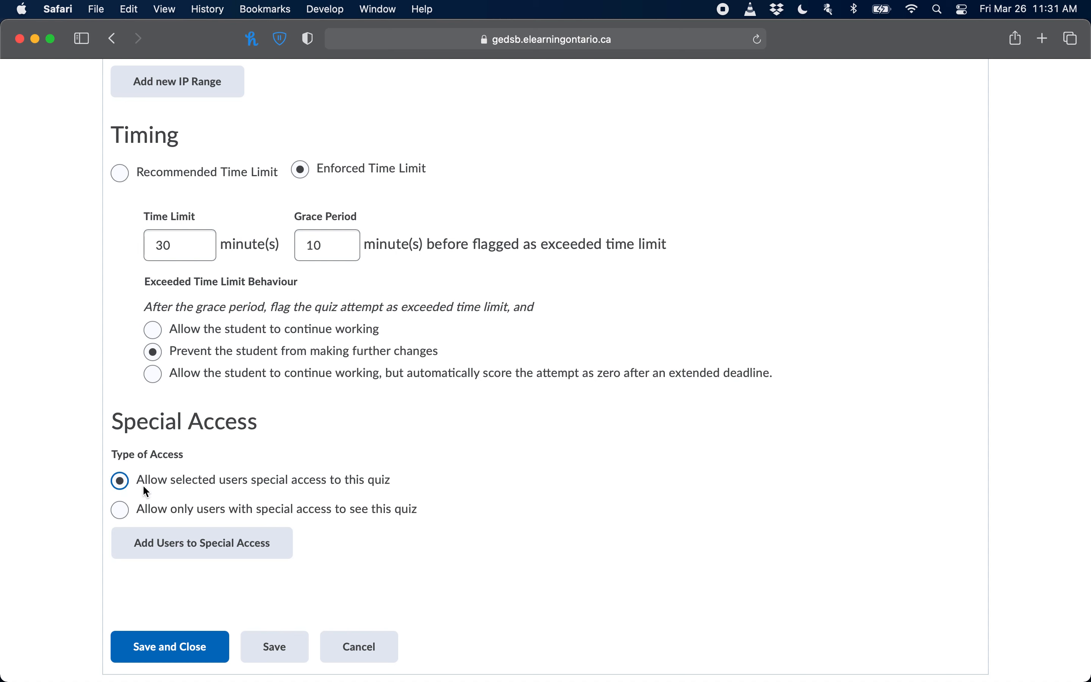
{"action": "left_click_drag", "start_coordinate": [126, 421], "coordinate": [241, 441]}
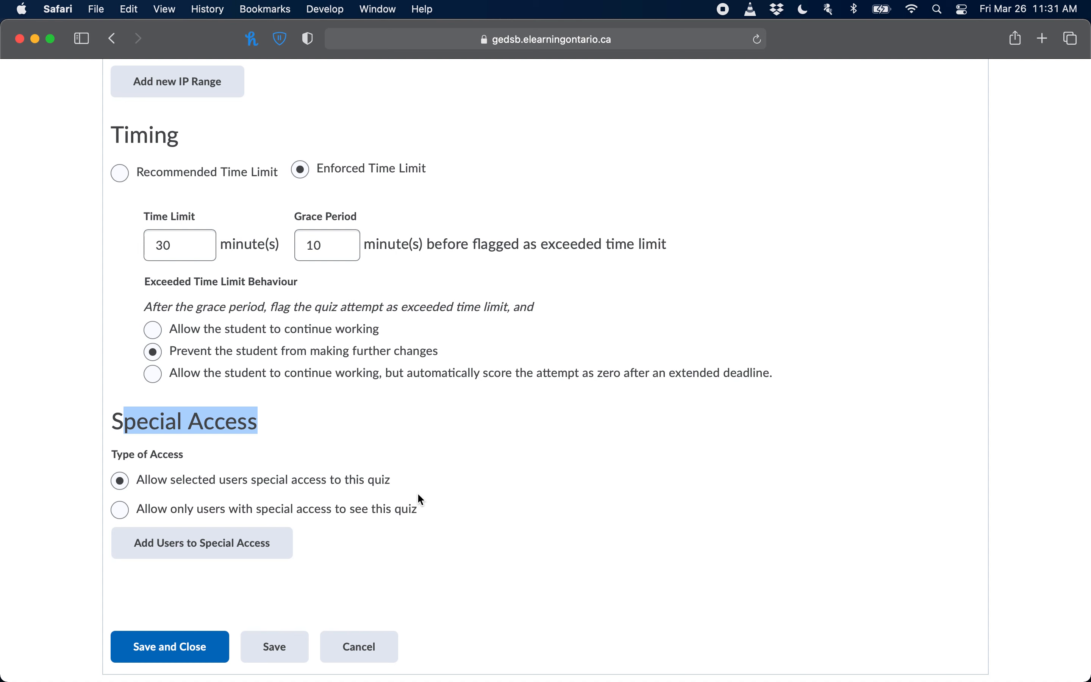
{"action": "left_click", "coordinate": [262, 444]}
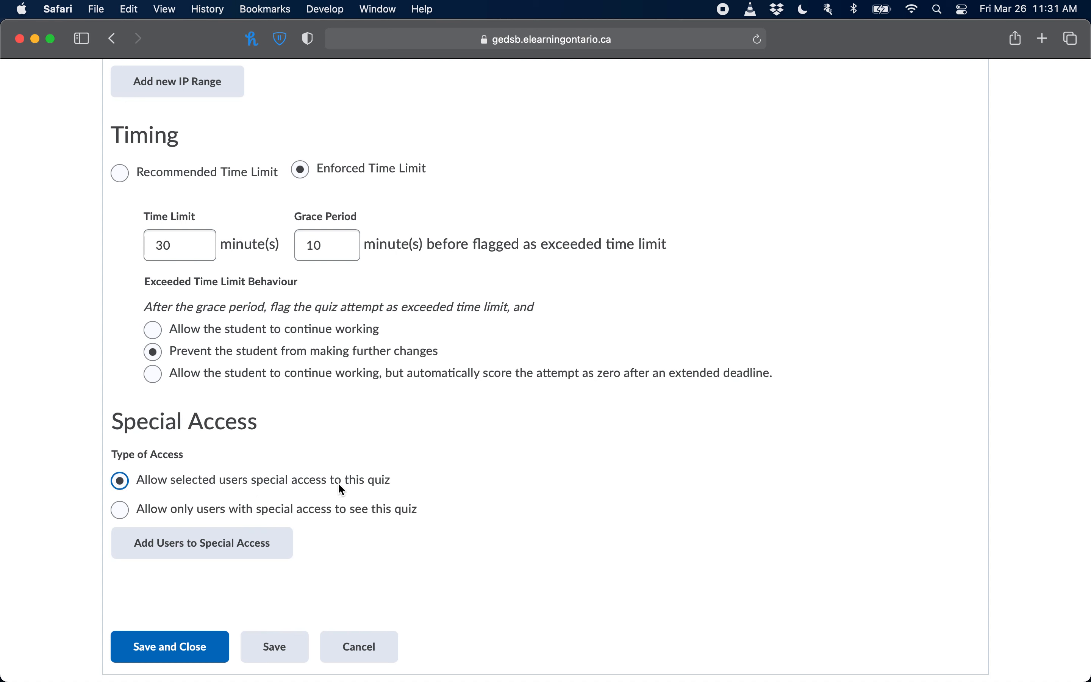
{"action": "left_click", "coordinate": [206, 554]}
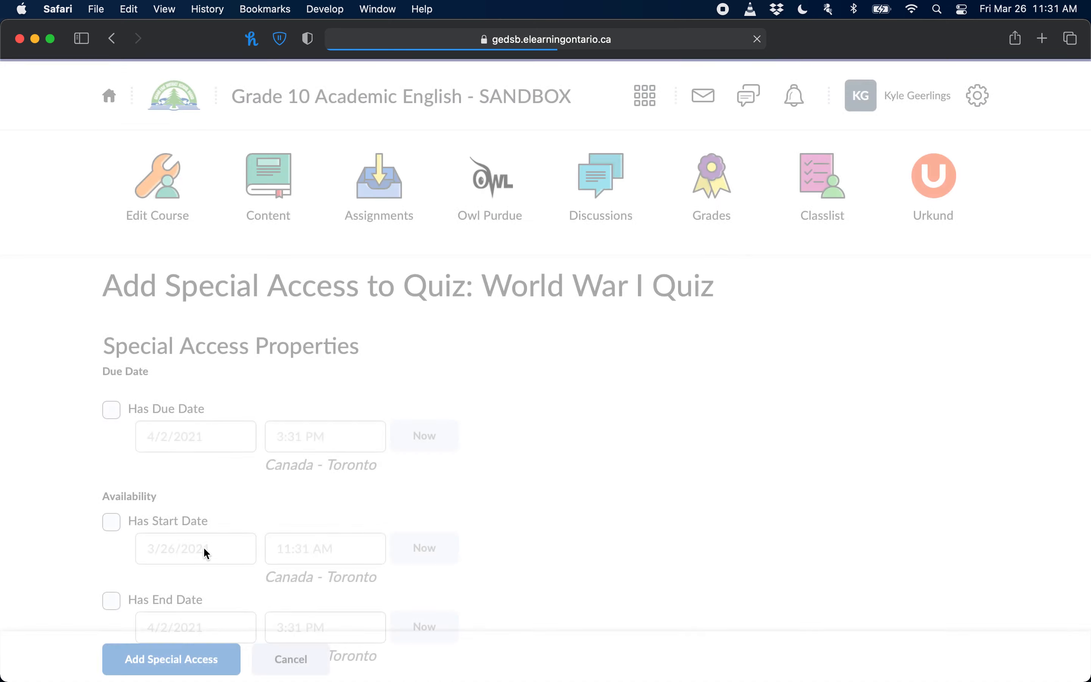
Give the special access an enforced time limit of 80 minutes.
{"action": "scroll", "coordinate": [261, 457], "scroll_direction": "down", "scroll_amount": 5}
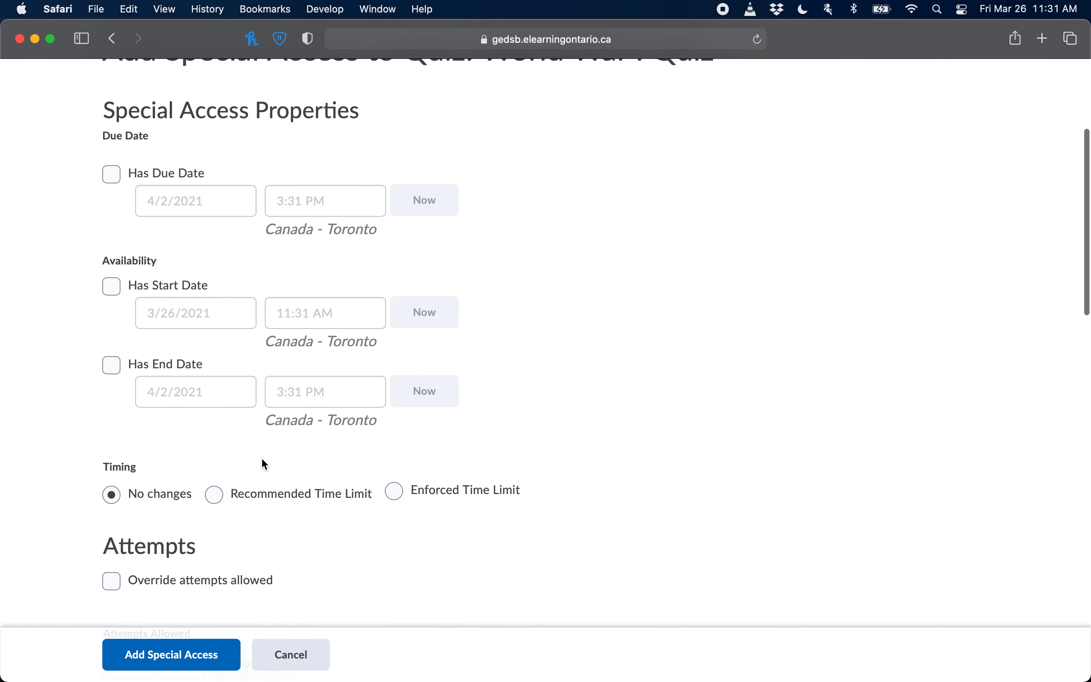
{"action": "scroll", "coordinate": [332, 434], "scroll_direction": "down", "scroll_amount": 2}
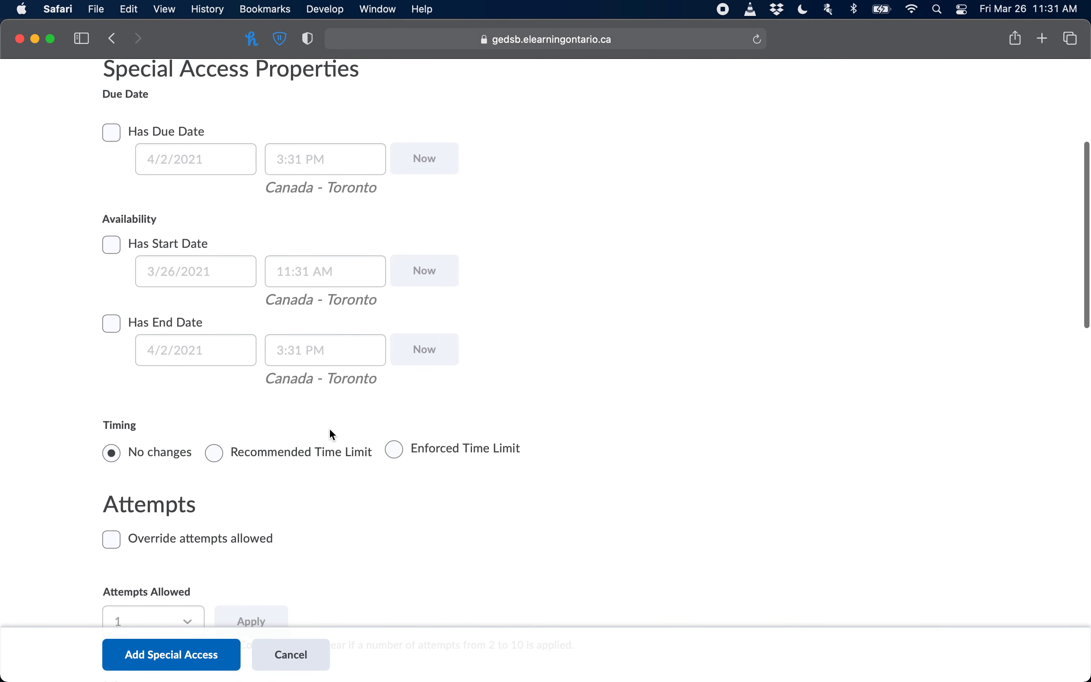
{"action": "scroll", "coordinate": [410, 424], "scroll_direction": "down", "scroll_amount": 2}
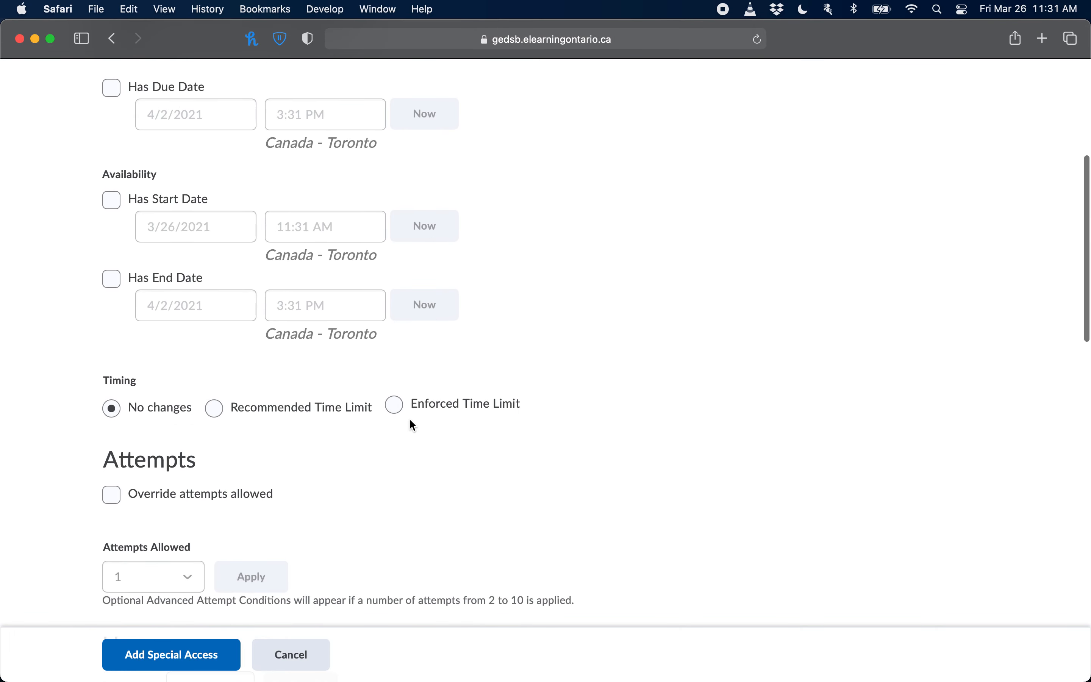
{"action": "scroll", "coordinate": [410, 420], "scroll_direction": "down", "scroll_amount": 4}
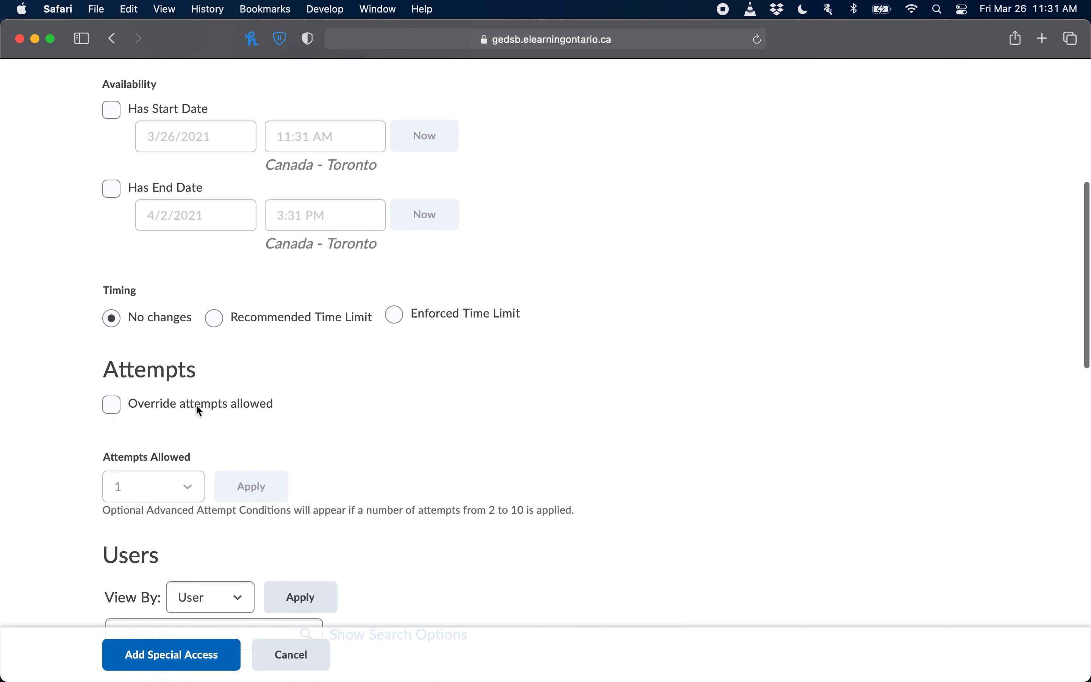
{"action": "left_click", "coordinate": [396, 315]}
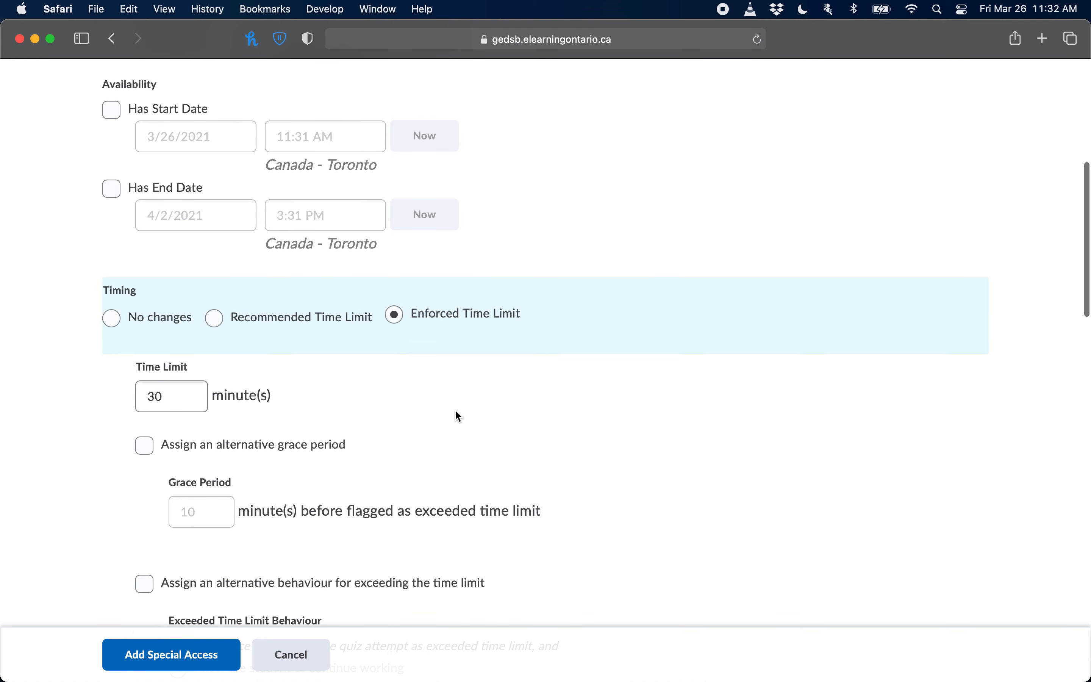
{"action": "scroll", "coordinate": [454, 410], "scroll_direction": "down", "scroll_amount": 3}
{"action": "double_click", "coordinate": [170, 334]}
{"action": "type", "text": "80"}
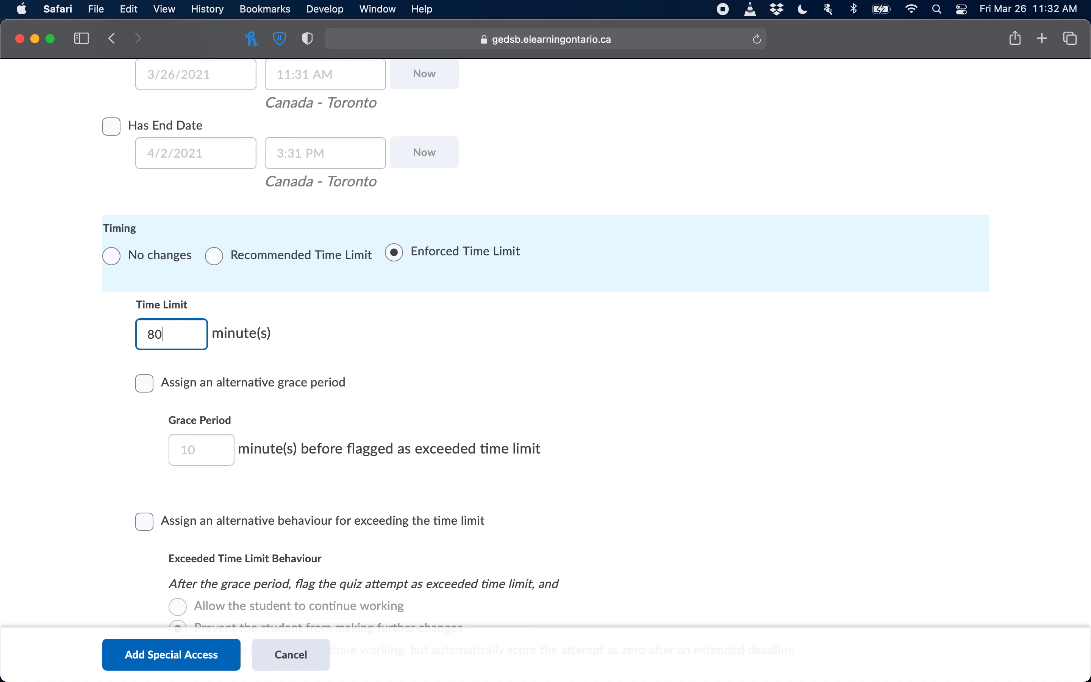
{"action": "left_click", "coordinate": [435, 392]}
Override the attempts allowed for the special access and set them to 3.
{"action": "scroll", "coordinate": [436, 392], "scroll_direction": "down", "scroll_amount": 2}
{"action": "scroll", "coordinate": [436, 467], "scroll_direction": "down", "scroll_amount": 1}
{"action": "scroll", "coordinate": [435, 467], "scroll_direction": "down", "scroll_amount": 7}
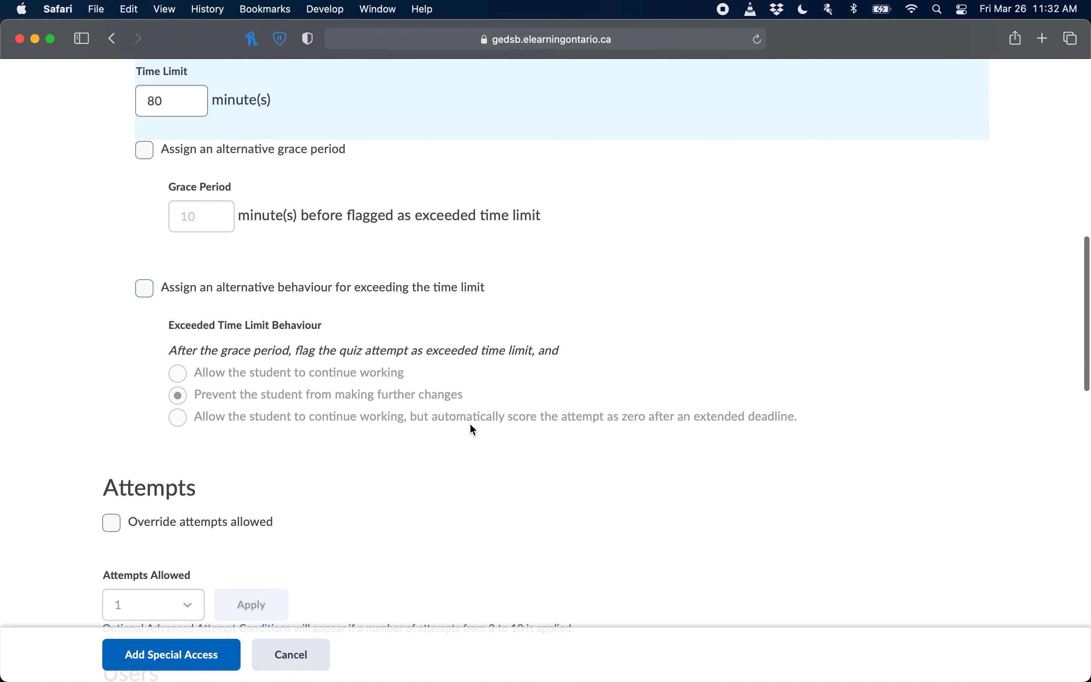
{"action": "scroll", "coordinate": [470, 423], "scroll_direction": "down", "scroll_amount": 1}
{"action": "scroll", "coordinate": [404, 387], "scroll_direction": "down", "scroll_amount": 4}
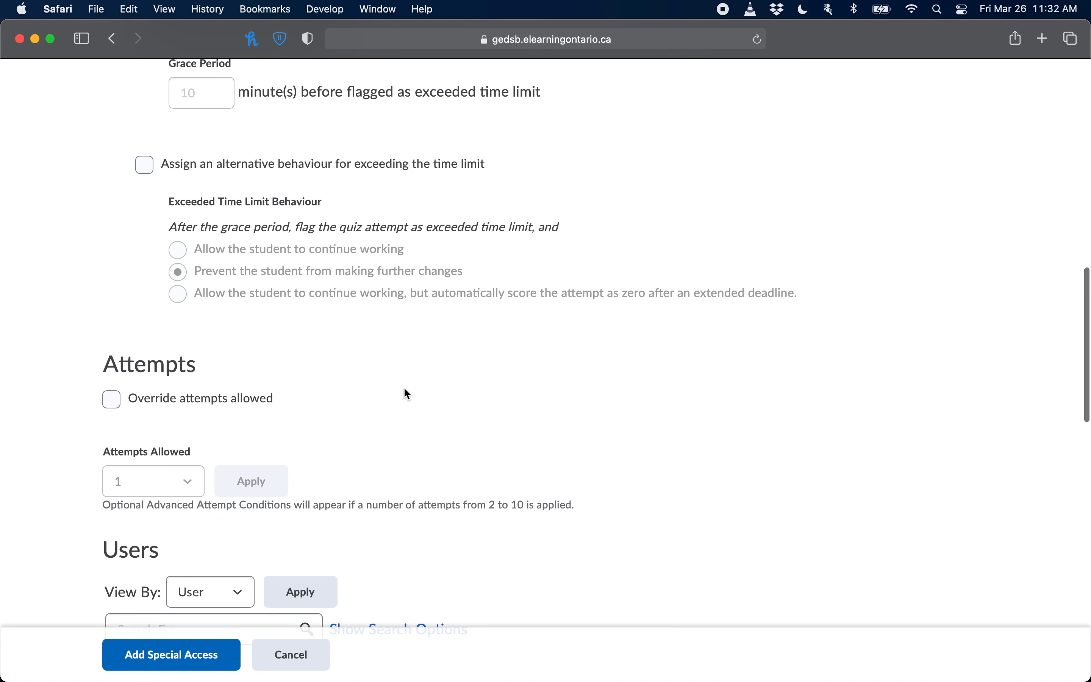
{"action": "scroll", "coordinate": [266, 397], "scroll_direction": "down", "scroll_amount": 2}
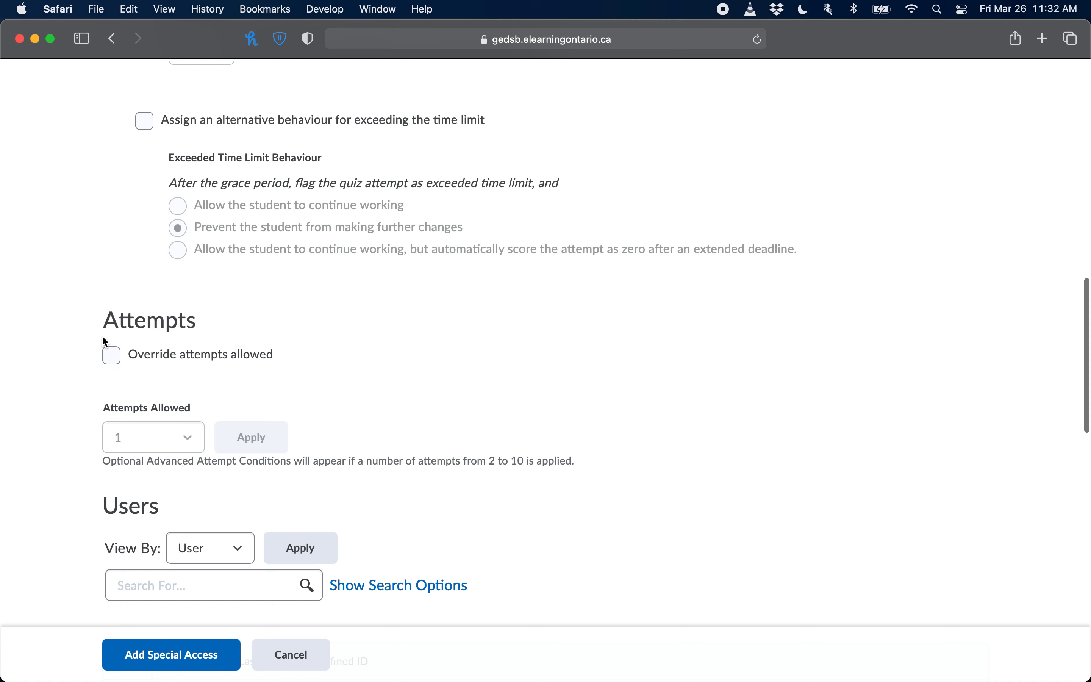
{"action": "left_click", "coordinate": [109, 359]}
{"action": "left_click", "coordinate": [164, 436]}
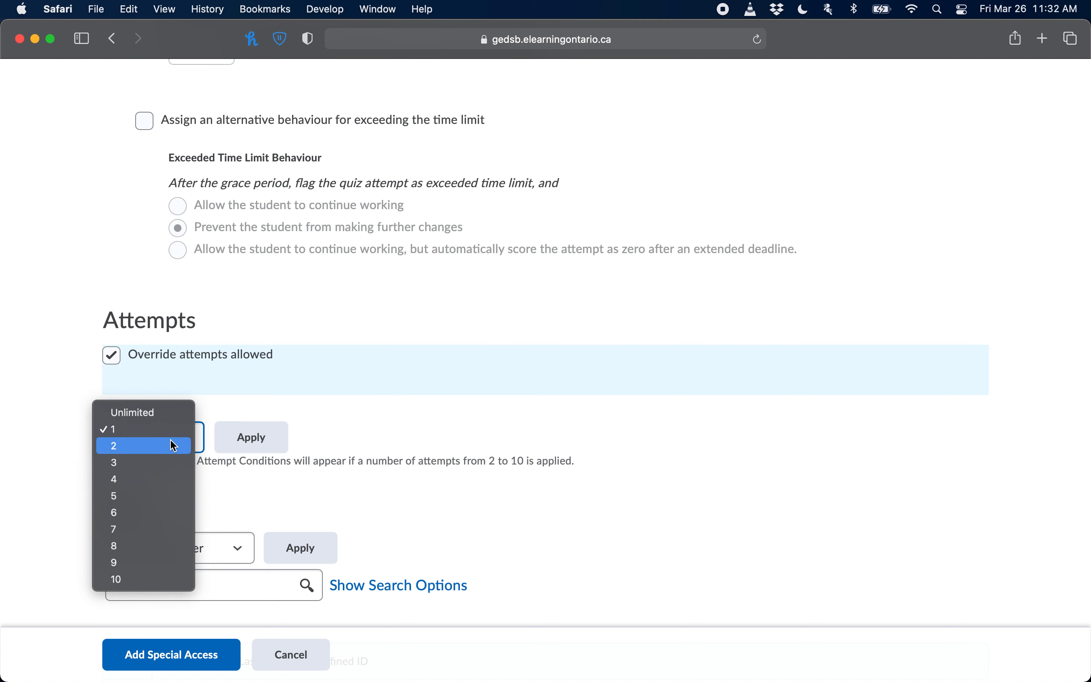
{"action": "left_click", "coordinate": [166, 462]}
Select the first and fourth people in the user list and add the special access for them.
{"action": "scroll", "coordinate": [331, 530], "scroll_direction": "down", "scroll_amount": 2}
{"action": "scroll", "coordinate": [404, 451], "scroll_direction": "down", "scroll_amount": 4}
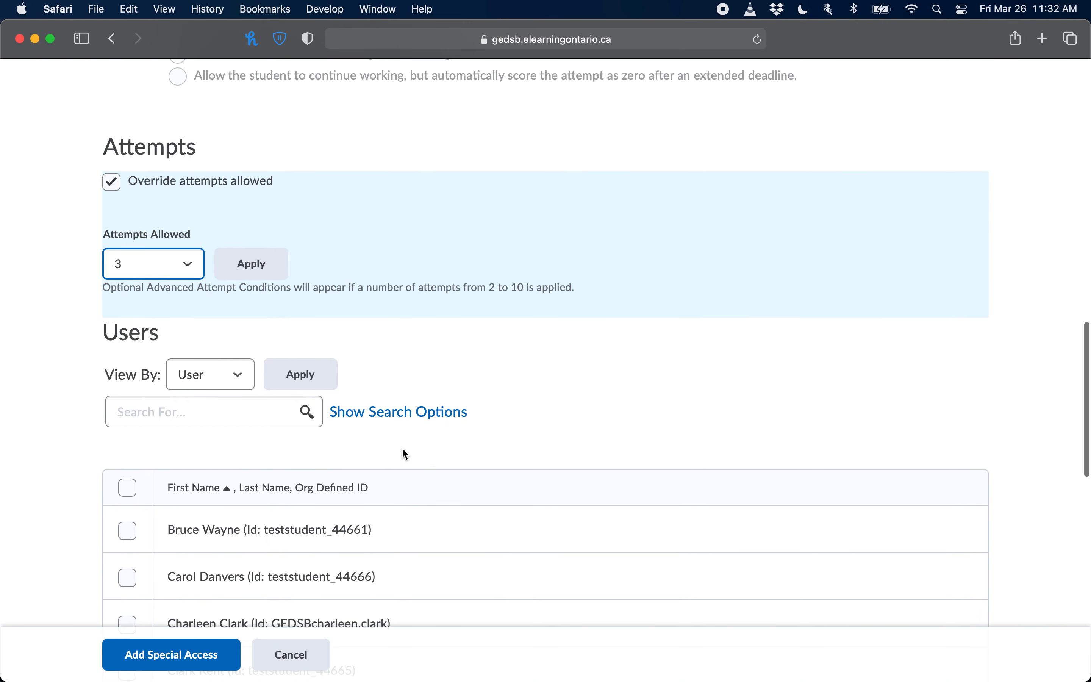
{"action": "scroll", "coordinate": [356, 528], "scroll_direction": "down", "scroll_amount": 5}
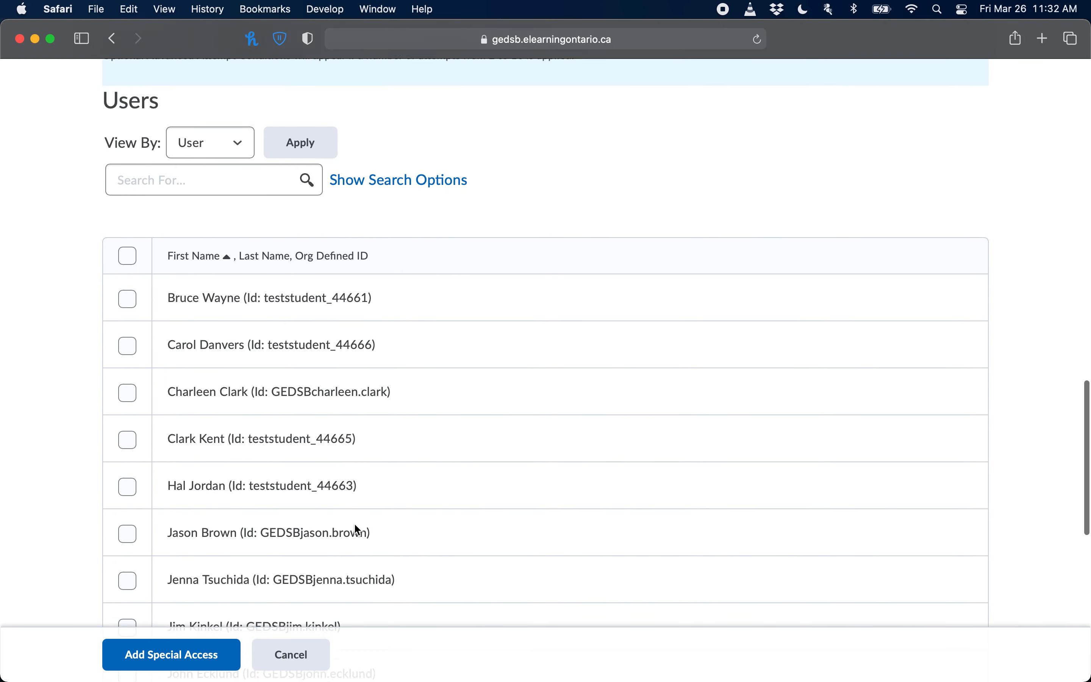
{"action": "scroll", "coordinate": [358, 530], "scroll_direction": "up", "scroll_amount": 9}
{"action": "scroll", "coordinate": [251, 403], "scroll_direction": "down", "scroll_amount": 3}
{"action": "left_click", "coordinate": [132, 441]}
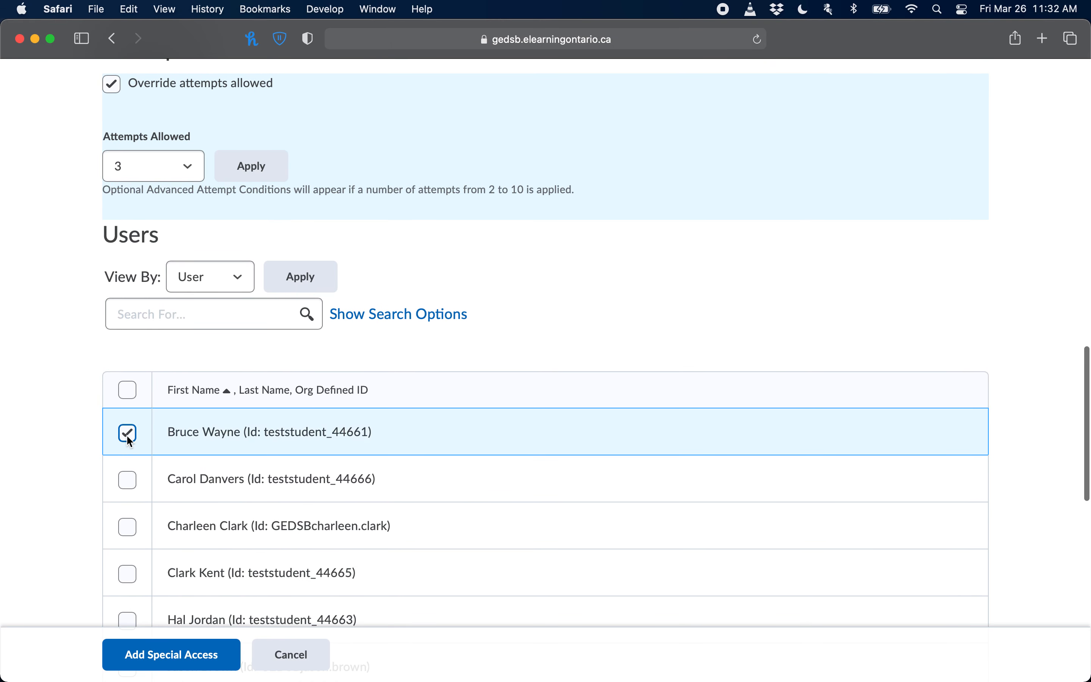
{"action": "scroll", "coordinate": [124, 555], "scroll_direction": "down", "scroll_amount": 1}
{"action": "left_click", "coordinate": [131, 546]}
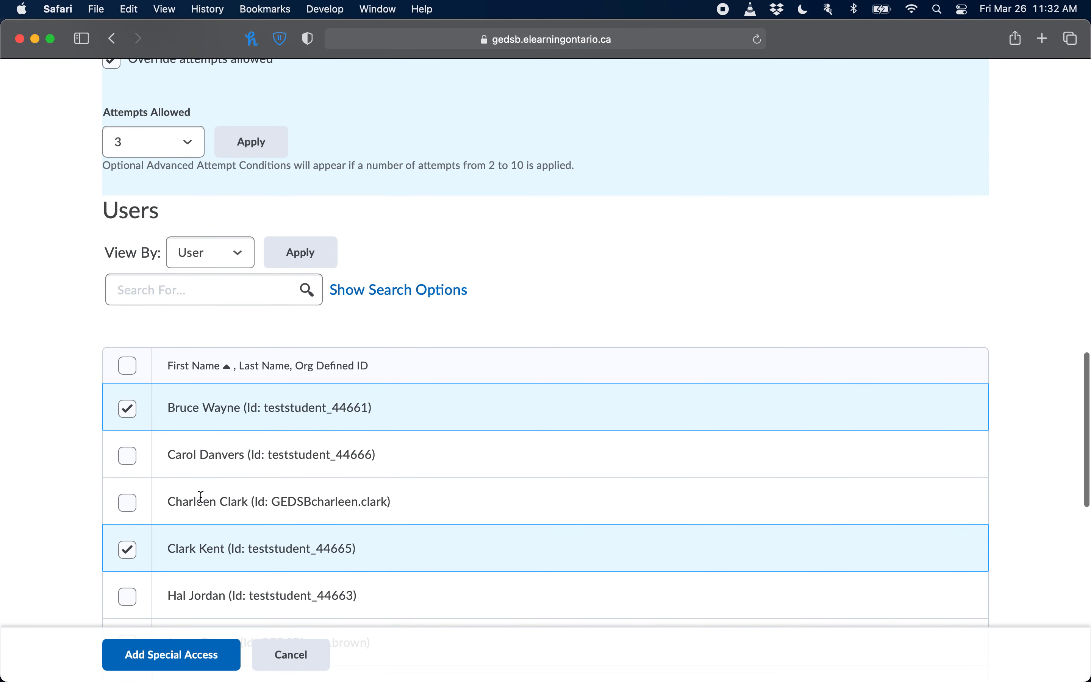
{"action": "scroll", "coordinate": [270, 492], "scroll_direction": "down", "scroll_amount": 2}
{"action": "left_click", "coordinate": [194, 663]}
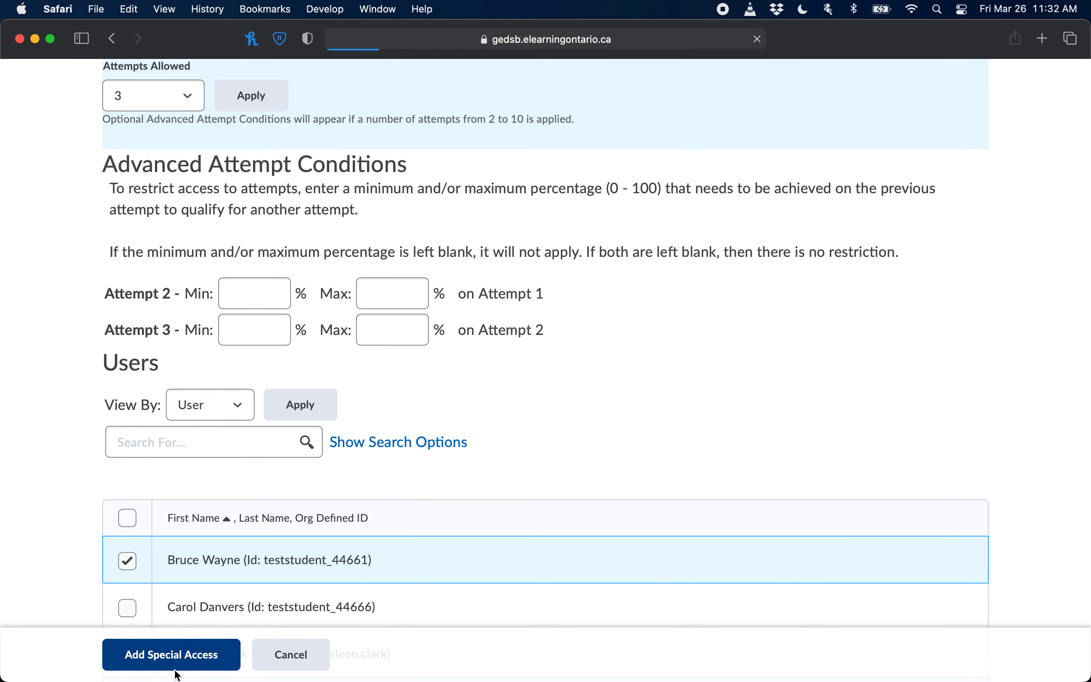
Review the added special access entries against the quiz's timing, advanced restrictions and release conditions.
{"action": "scroll", "coordinate": [372, 537], "scroll_direction": "down", "scroll_amount": 15}
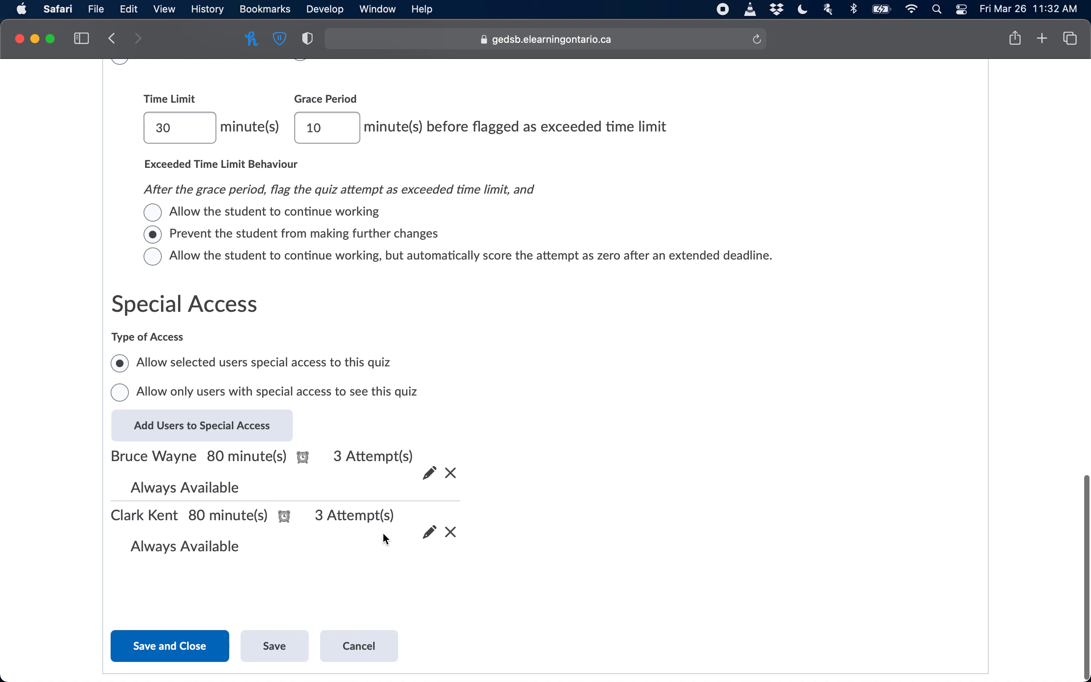
{"action": "scroll", "coordinate": [387, 539], "scroll_direction": "up", "scroll_amount": 2}
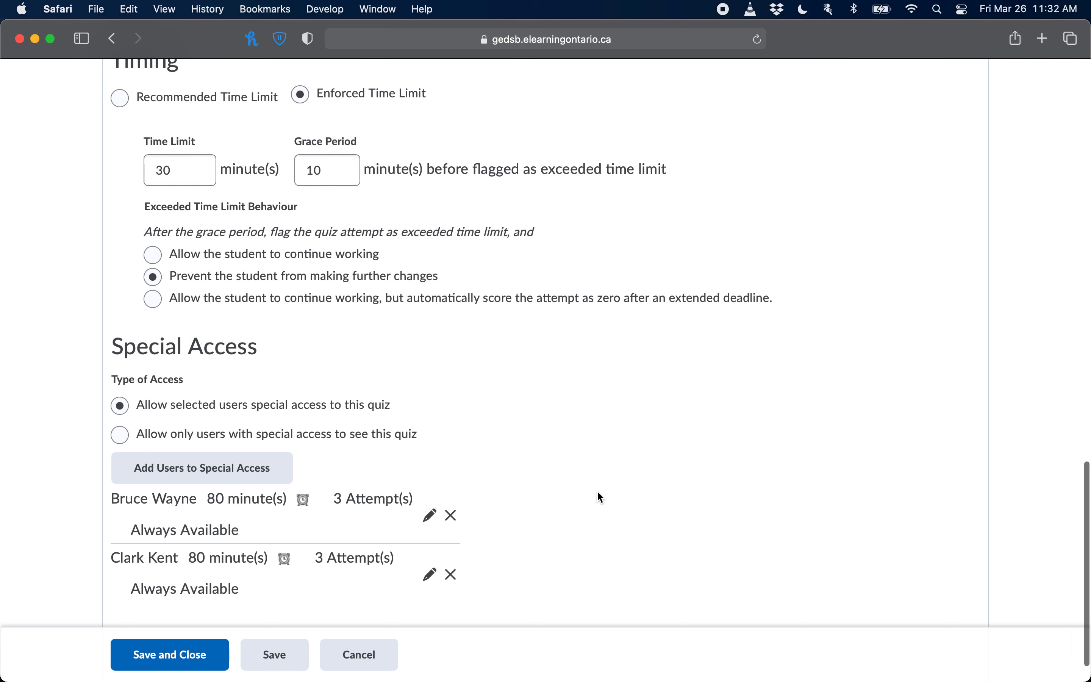
{"action": "scroll", "coordinate": [419, 510], "scroll_direction": "up", "scroll_amount": 5}
{"action": "scroll", "coordinate": [419, 508], "scroll_direction": "down", "scroll_amount": 7}
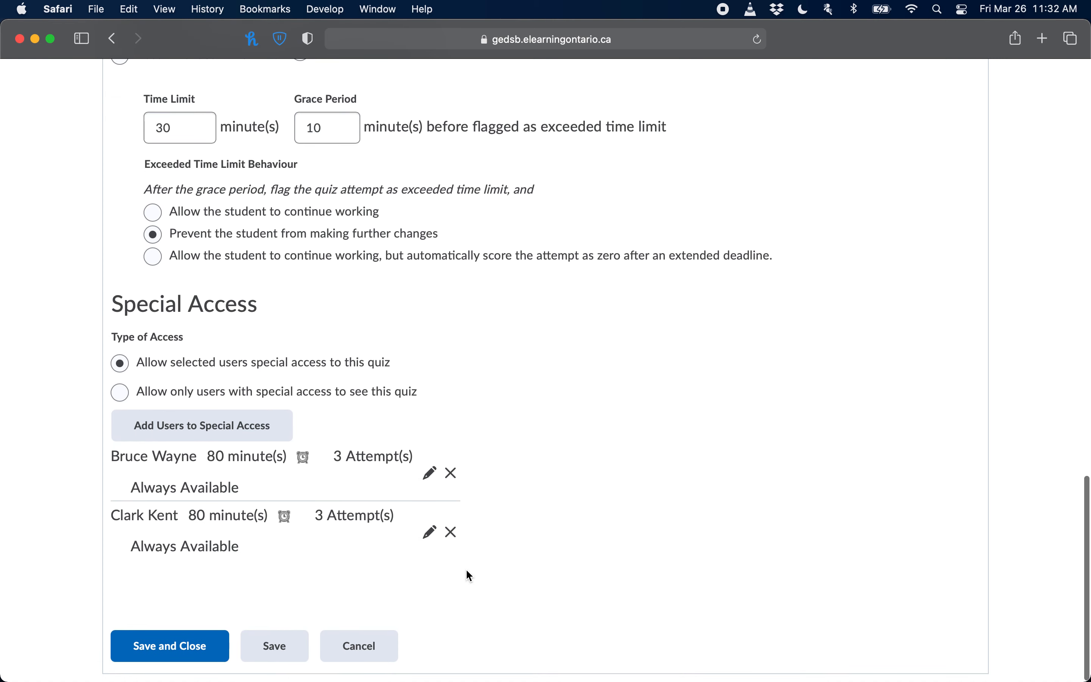
{"action": "scroll", "coordinate": [615, 549], "scroll_direction": "up", "scroll_amount": 4}
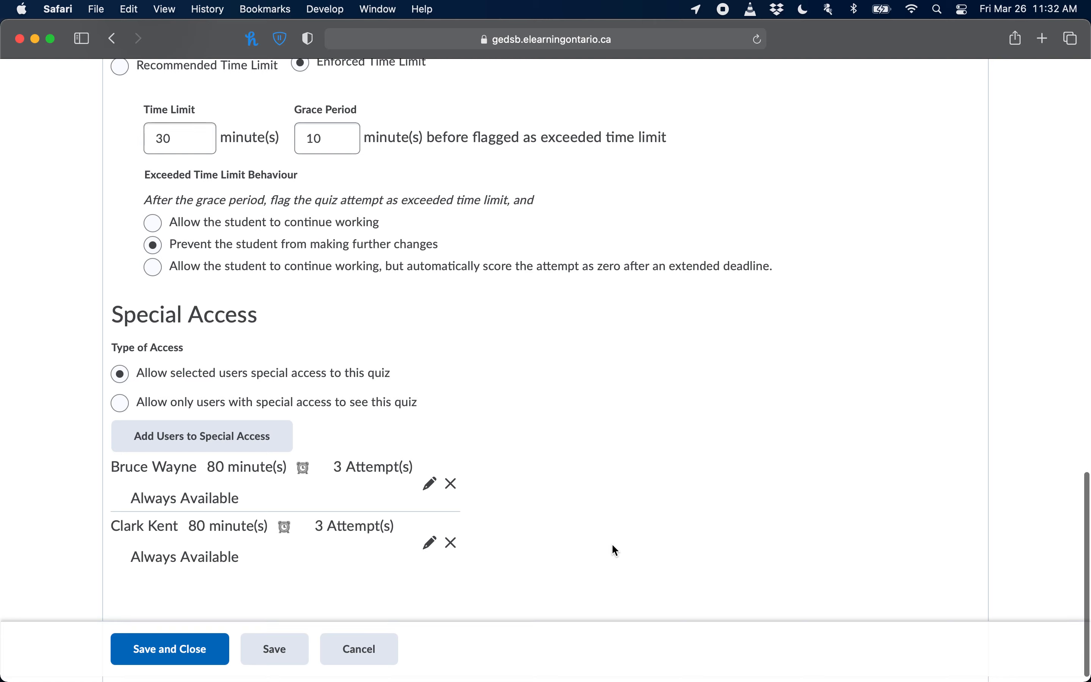
{"action": "scroll", "coordinate": [612, 546], "scroll_direction": "down", "scroll_amount": 2}
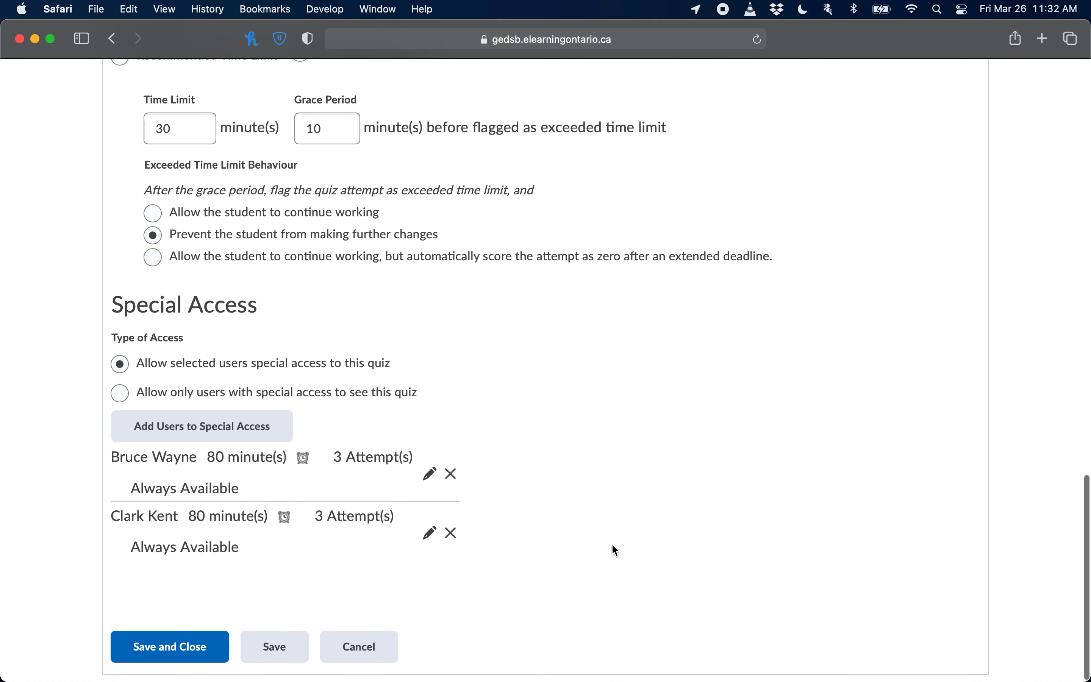
{"action": "scroll", "coordinate": [200, 414], "scroll_direction": "up", "scroll_amount": 1}
{"action": "scroll", "coordinate": [215, 405], "scroll_direction": "up", "scroll_amount": 15}
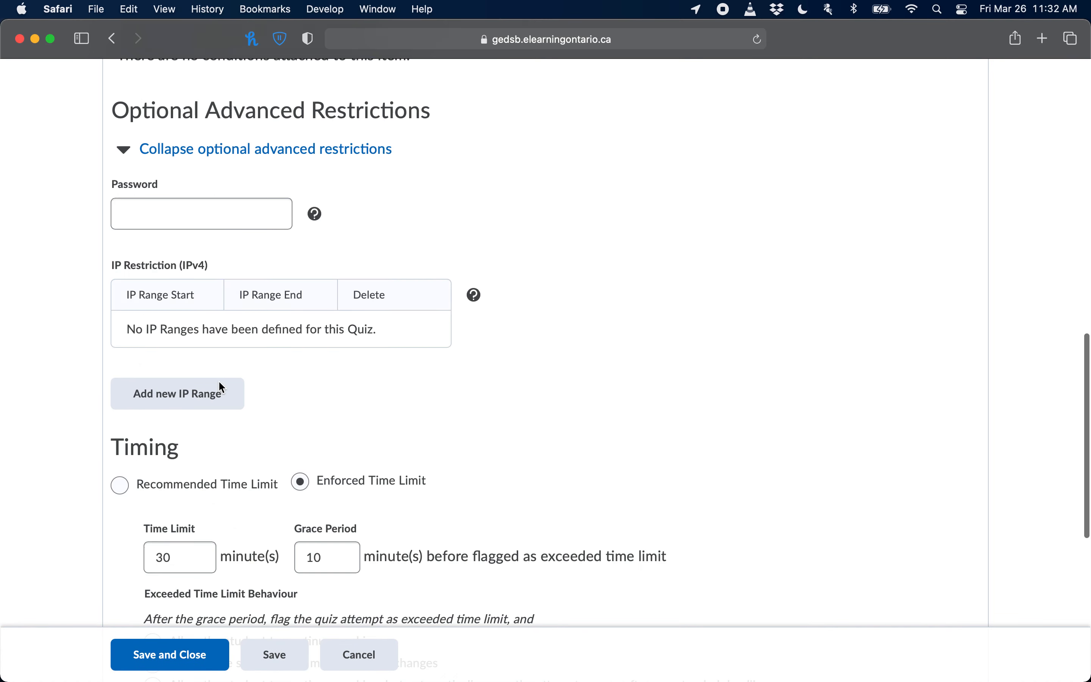
{"action": "scroll", "coordinate": [221, 387], "scroll_direction": "up", "scroll_amount": 10}
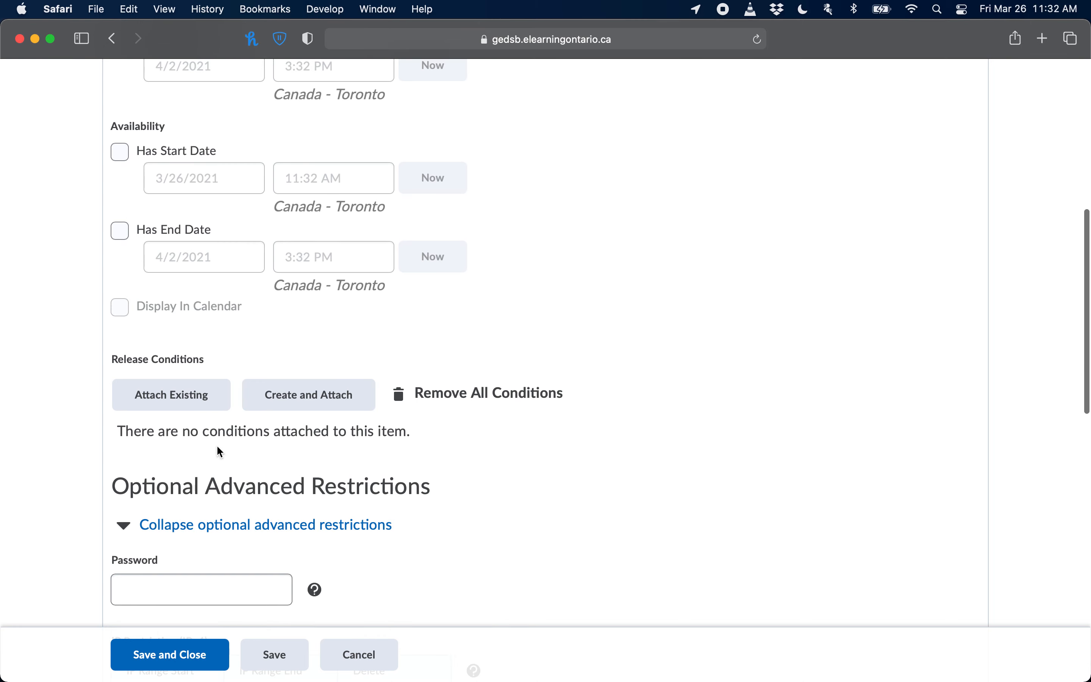